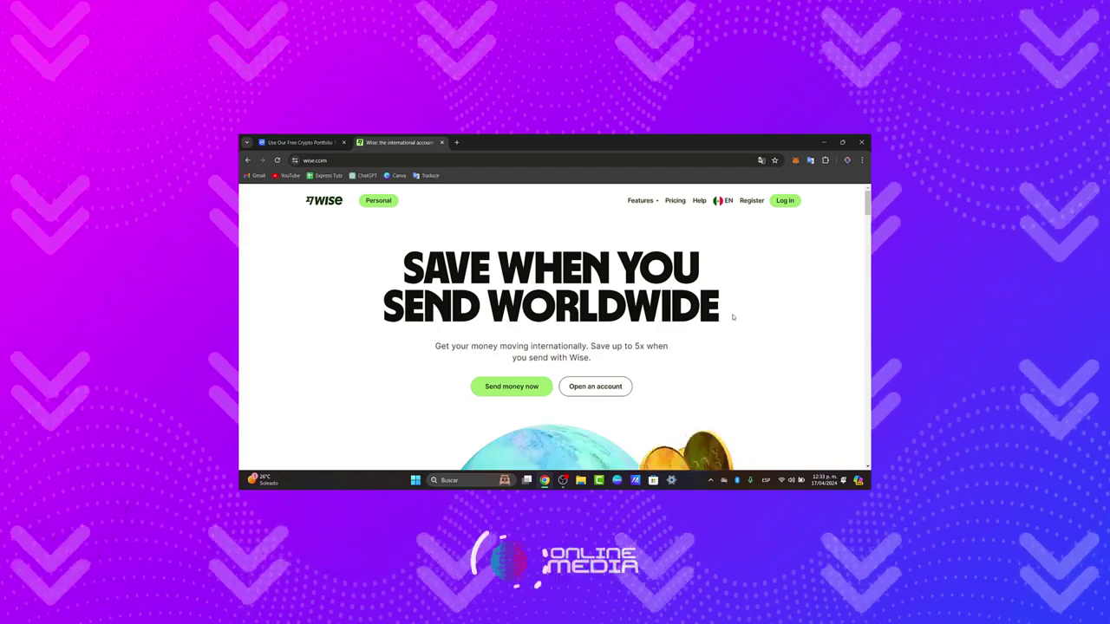
Step: Scroll the Wise homepage and go to the Register sign-up page
{"action": "scroll", "coordinate": [633, 379], "scroll_direction": "down", "scroll_amount": 3}
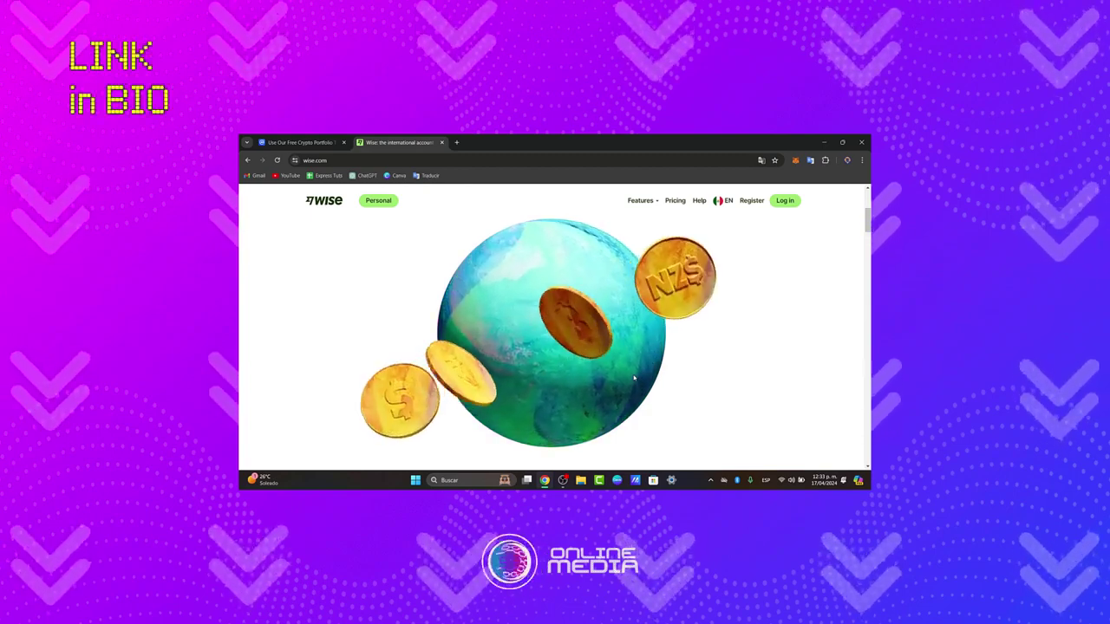
{"action": "left_click", "coordinate": [752, 200]}
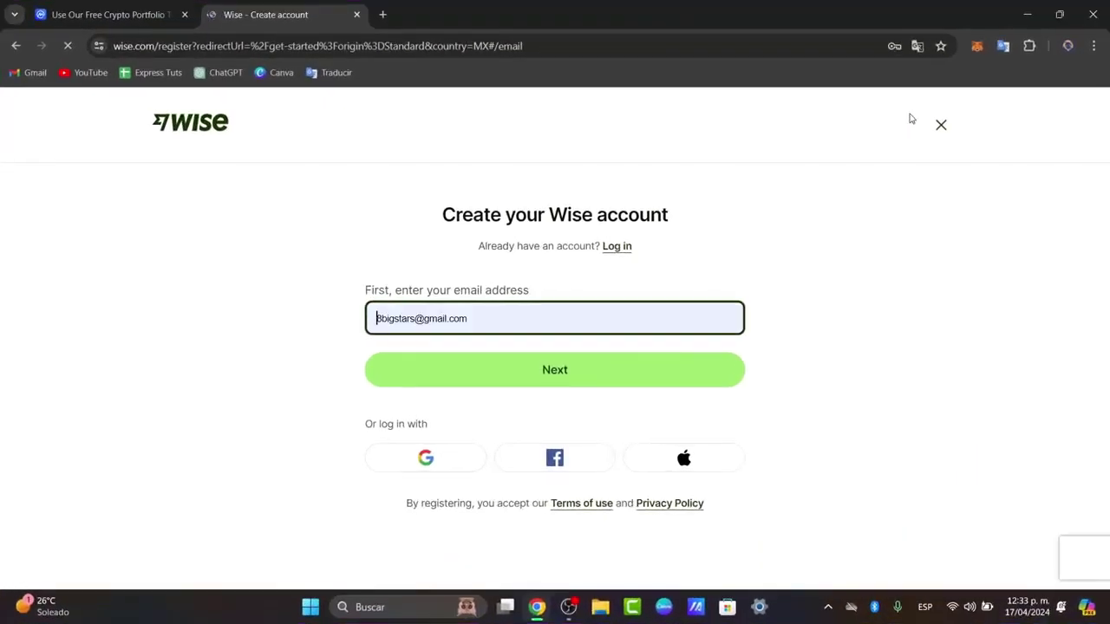
Step: Replace the email with the saved suggestion and submit it to continue registration
{"action": "left_click", "coordinate": [486, 307]}
{"action": "key", "text": "ctrl+a"}
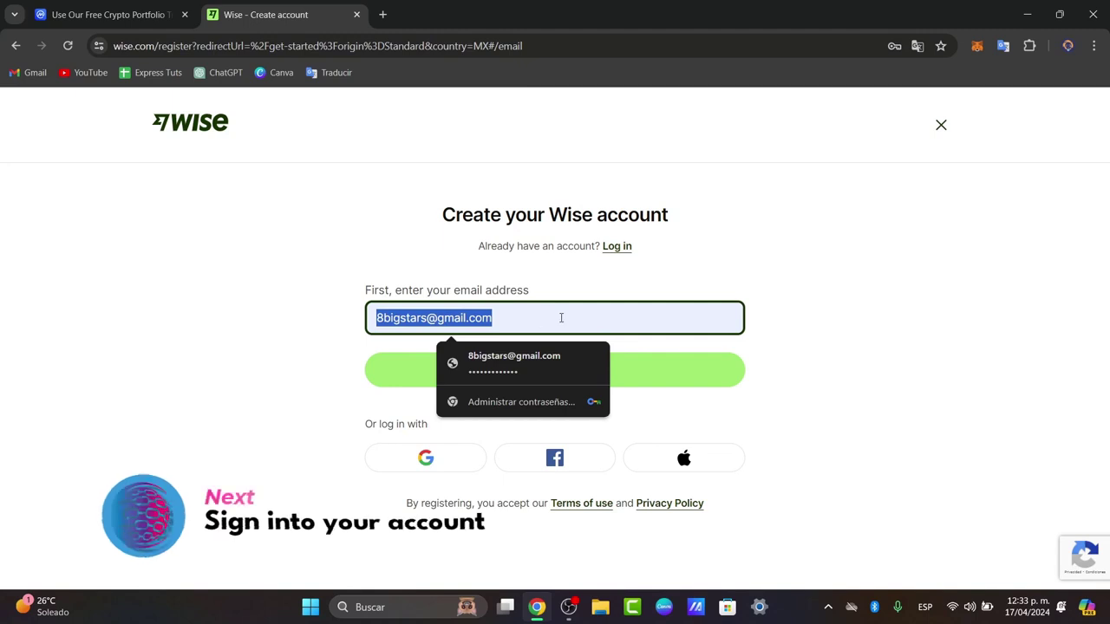
{"action": "type", "text": "techexpressvideo"}
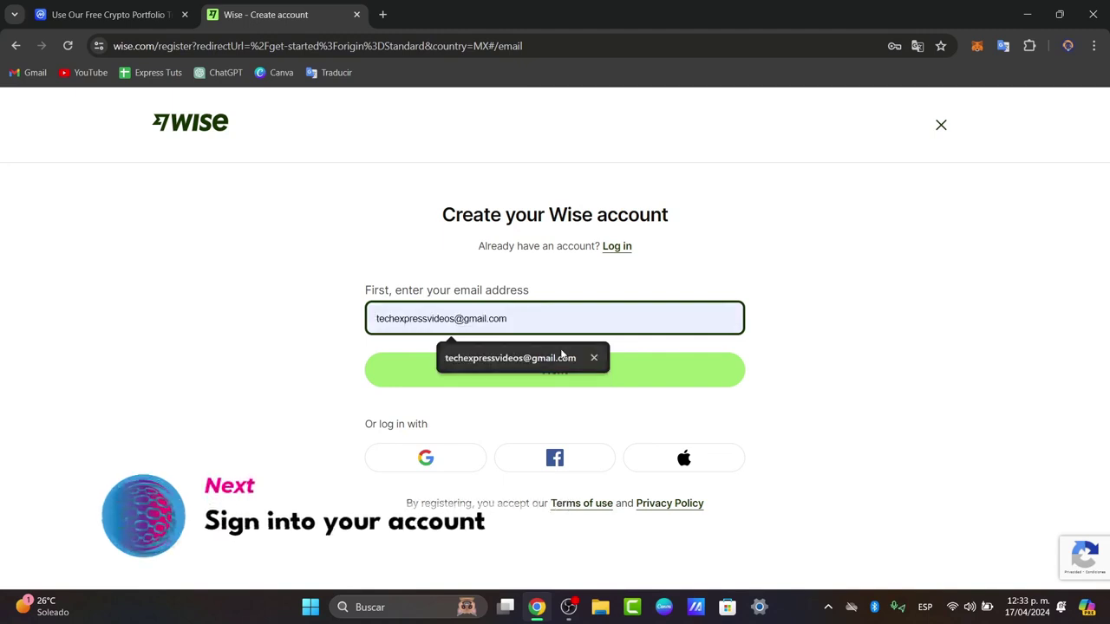
{"action": "left_click", "coordinate": [565, 357]}
{"action": "left_click", "coordinate": [568, 368]}
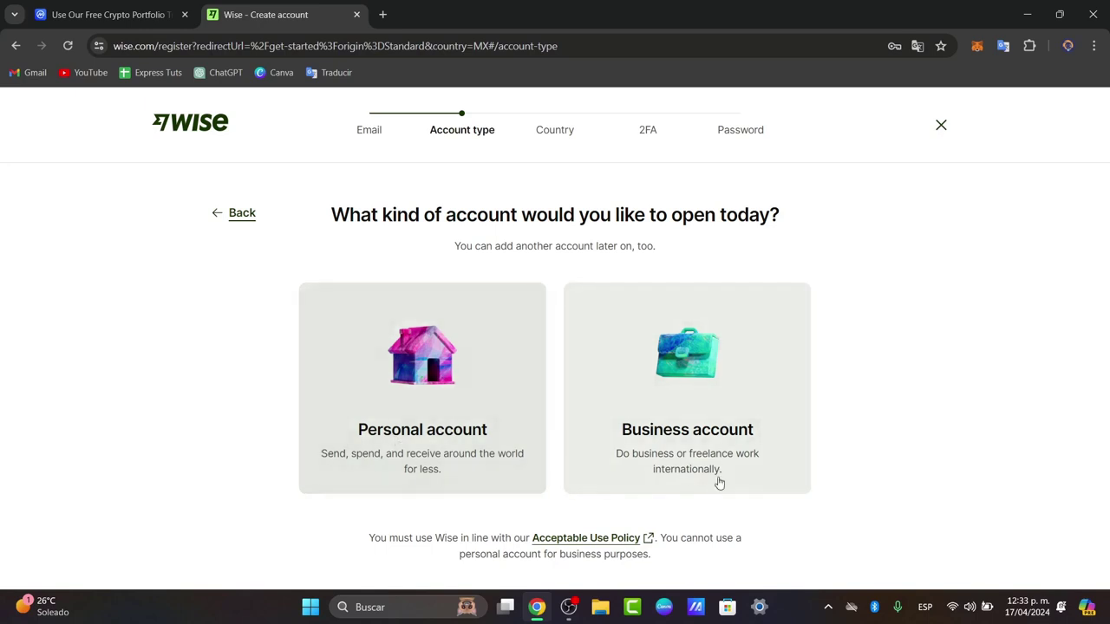
Step: Choose a personal account, keep Mexico as country of residence, and reach the phone number entry
{"action": "left_click", "coordinate": [499, 440]}
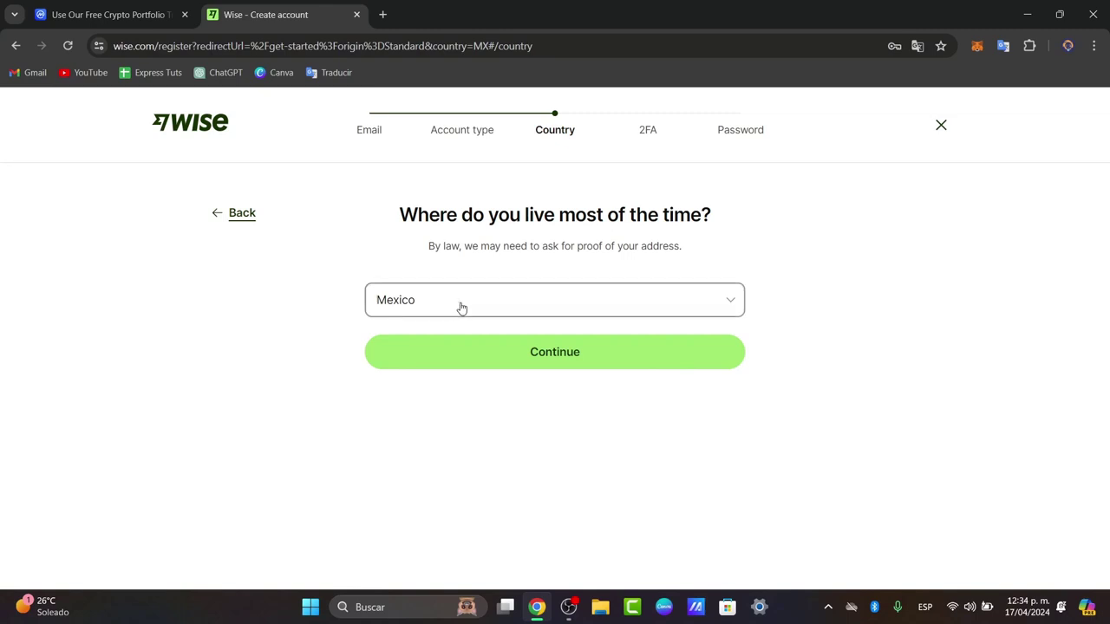
{"action": "left_click", "coordinate": [565, 364]}
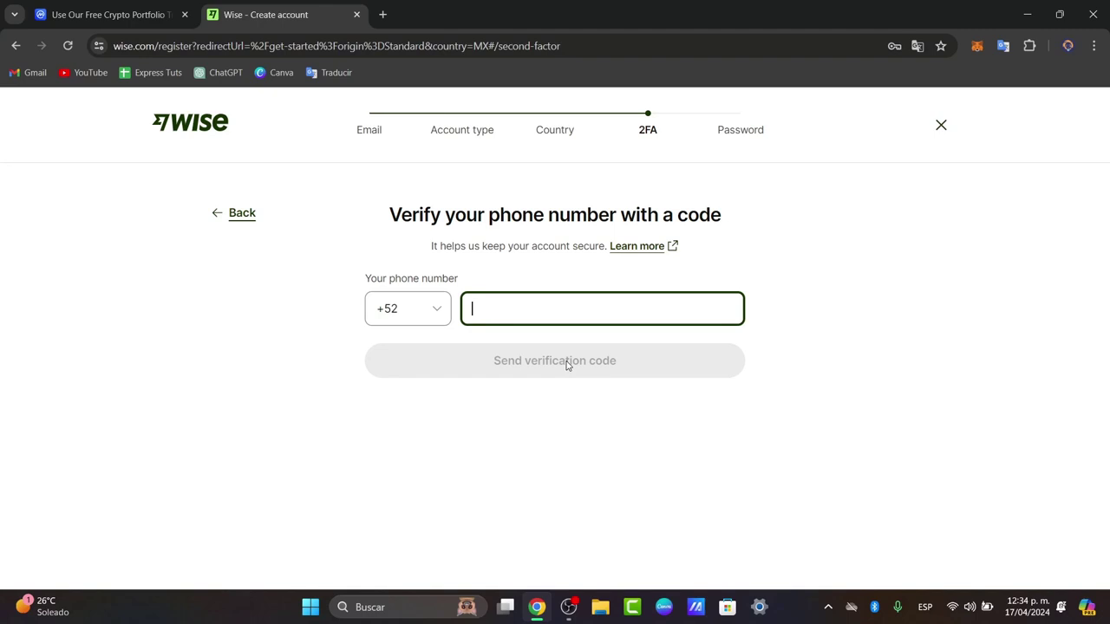
{"action": "left_click", "coordinate": [644, 305]}
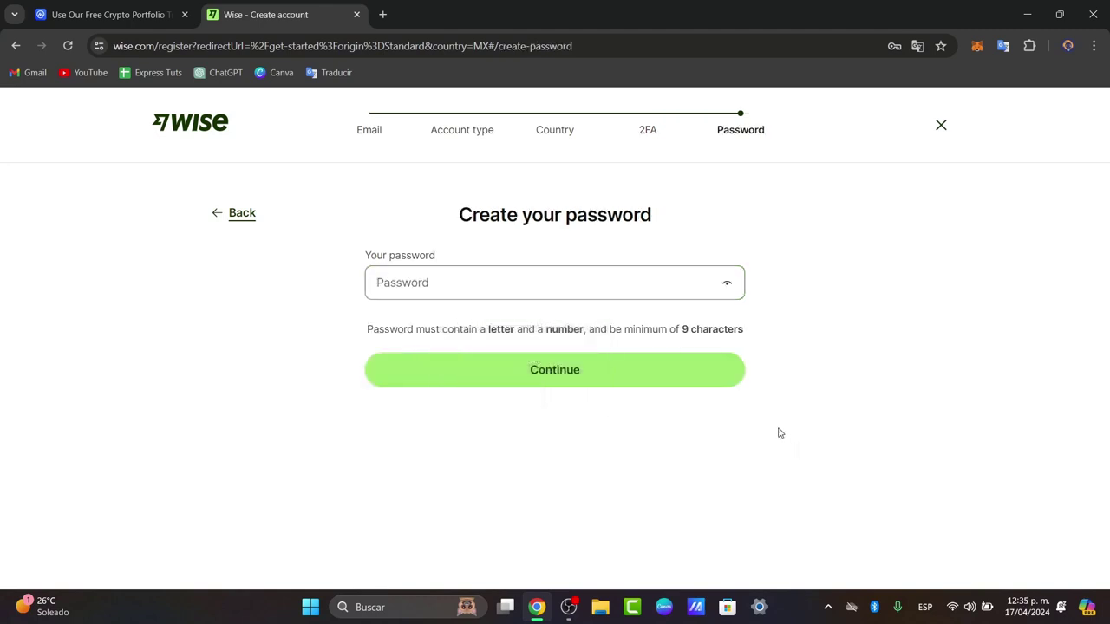
Step: Enter a new password meeting the 9-character and number rules, checking it with the show toggle
{"action": "left_click", "coordinate": [532, 283]}
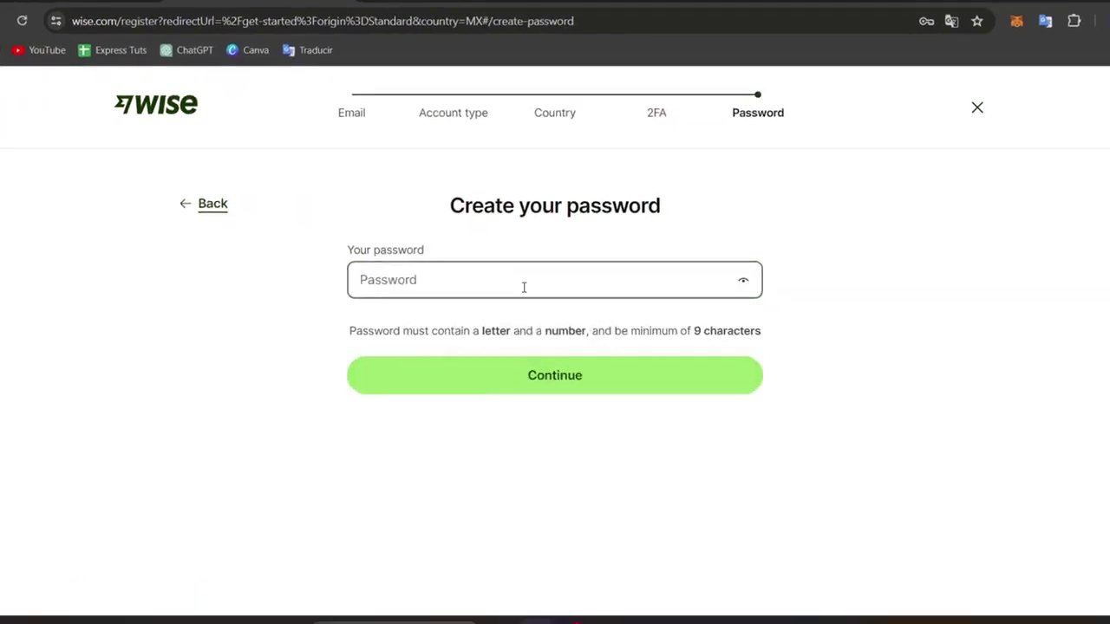
{"action": "double_click", "coordinate": [577, 330]}
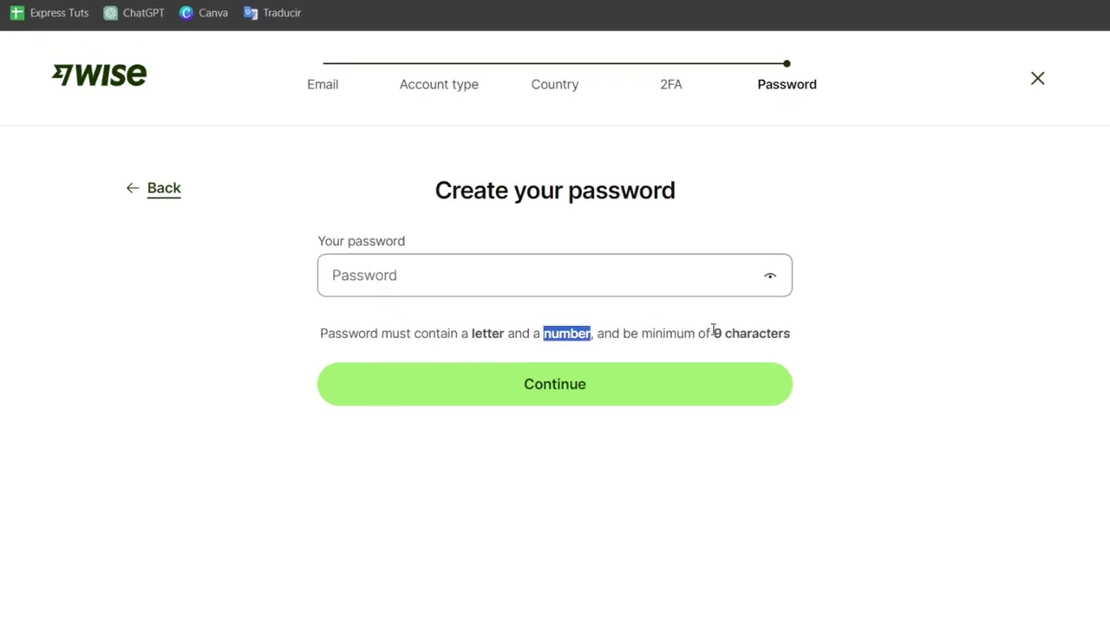
{"action": "left_click_drag", "start_coordinate": [713, 333], "coordinate": [793, 341]}
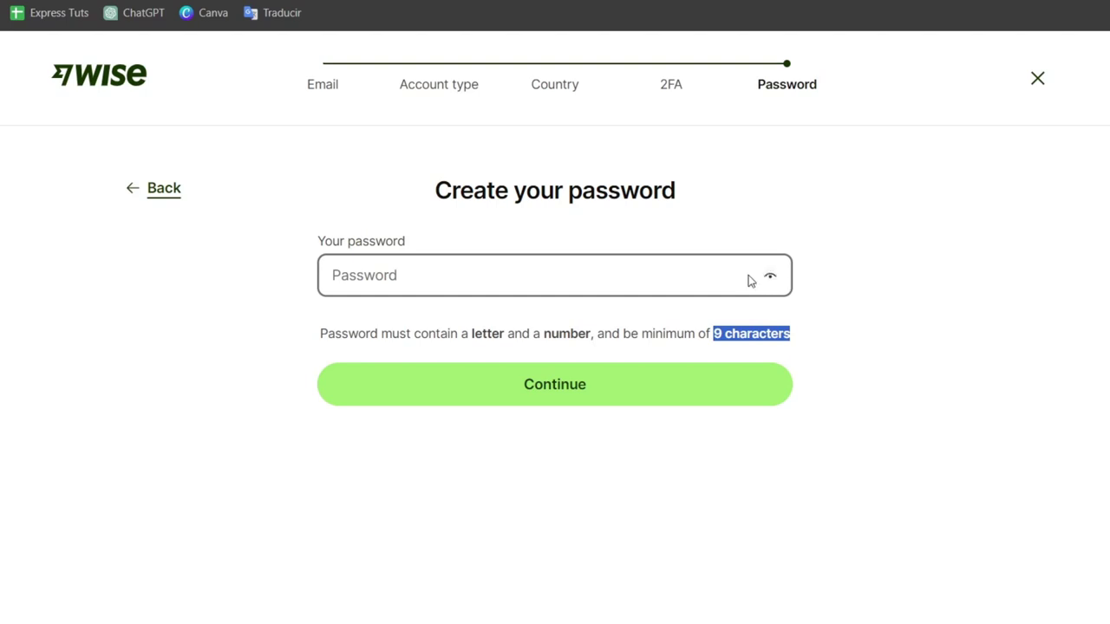
{"action": "left_click", "coordinate": [686, 274]}
{"action": "left_click", "coordinate": [771, 276]}
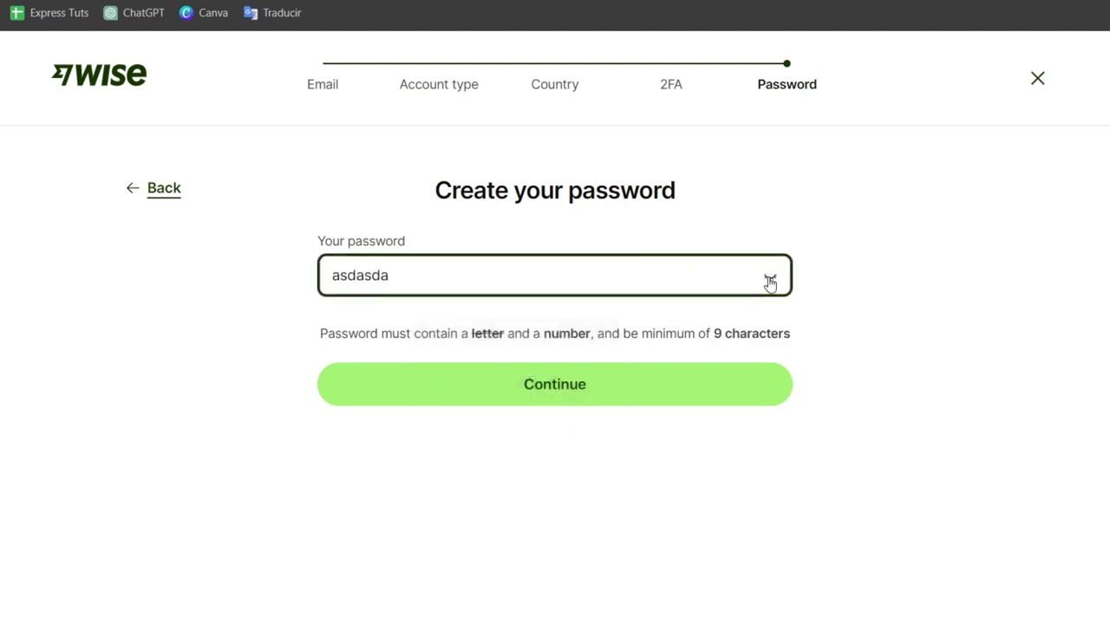
{"action": "left_click", "coordinate": [770, 276]}
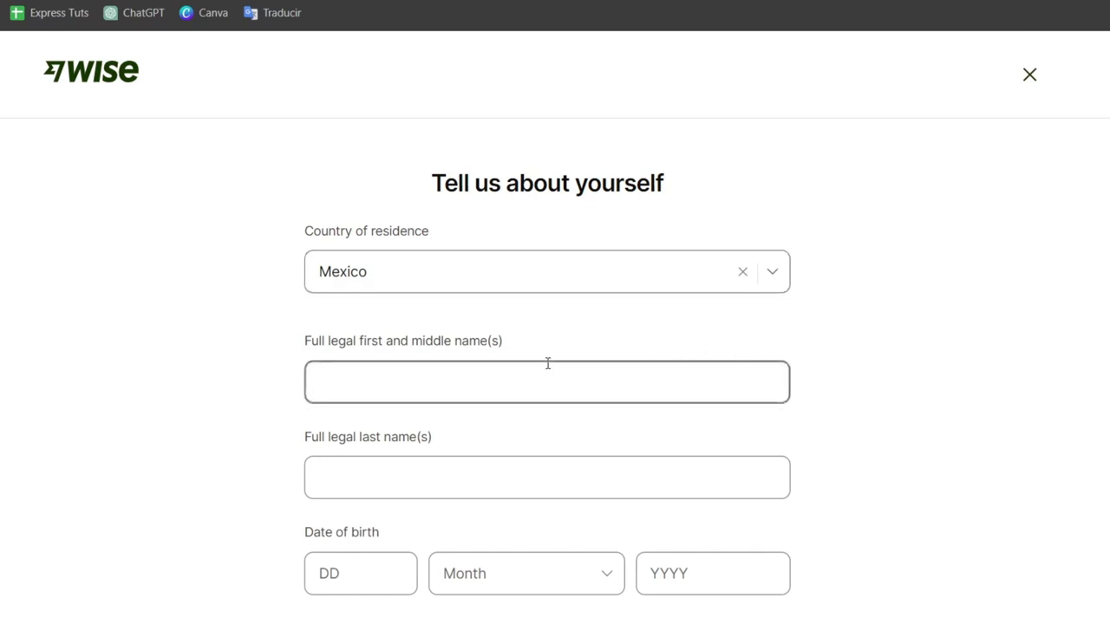
Step: Scroll the personal details form and begin typing the account holder's first name
{"action": "scroll", "coordinate": [888, 402], "scroll_direction": "down", "scroll_amount": 1}
{"action": "scroll", "coordinate": [886, 397], "scroll_direction": "down", "scroll_amount": 2}
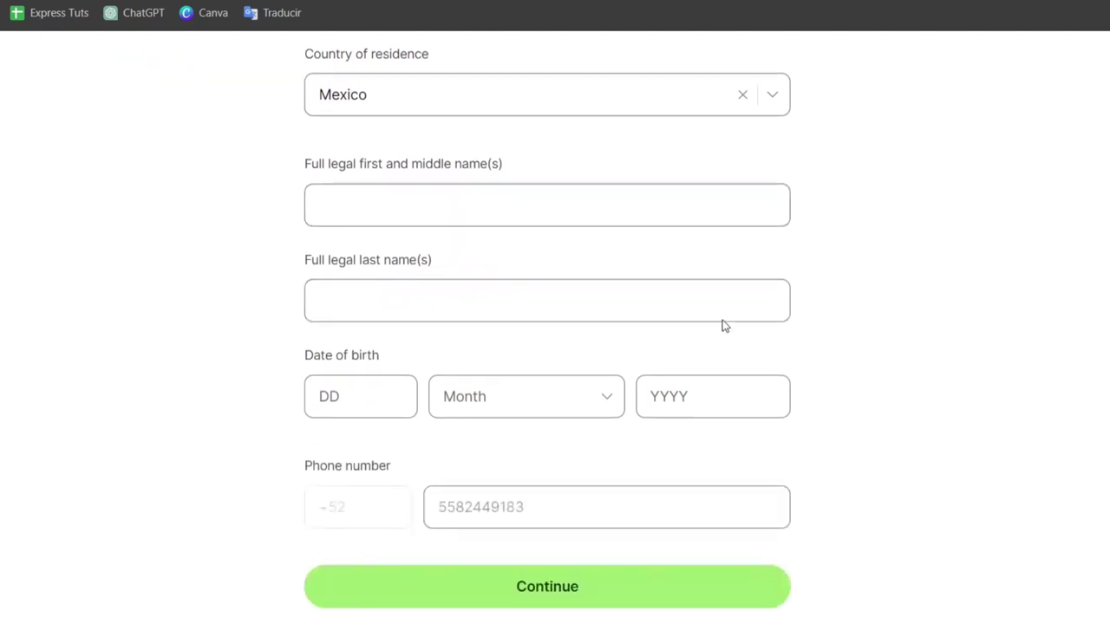
{"action": "left_click", "coordinate": [425, 215]}
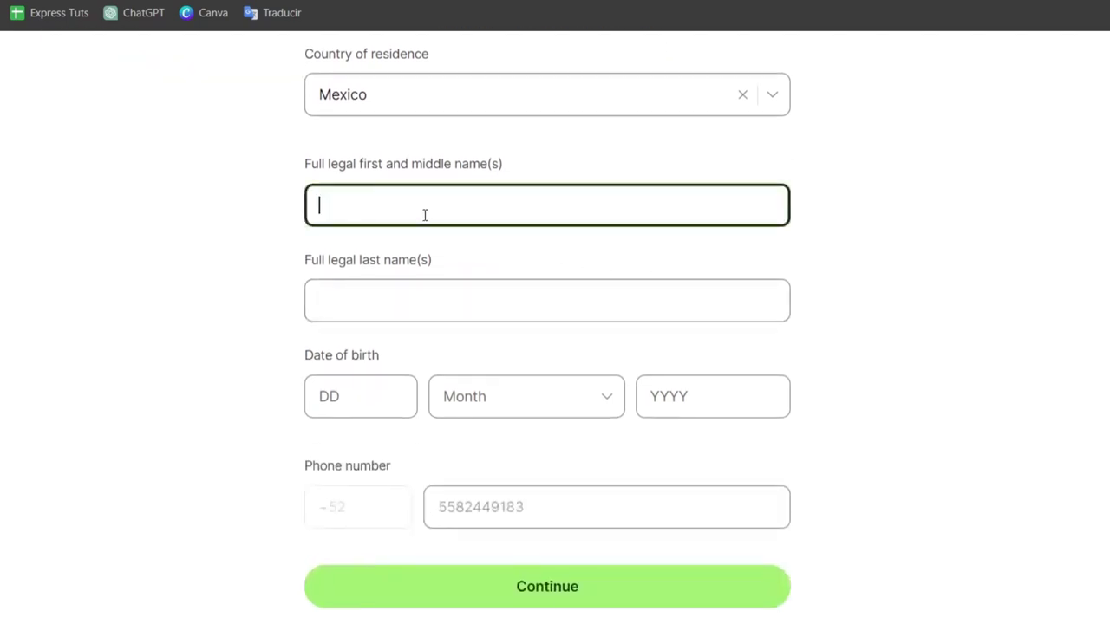
{"action": "left_click", "coordinate": [444, 312]}
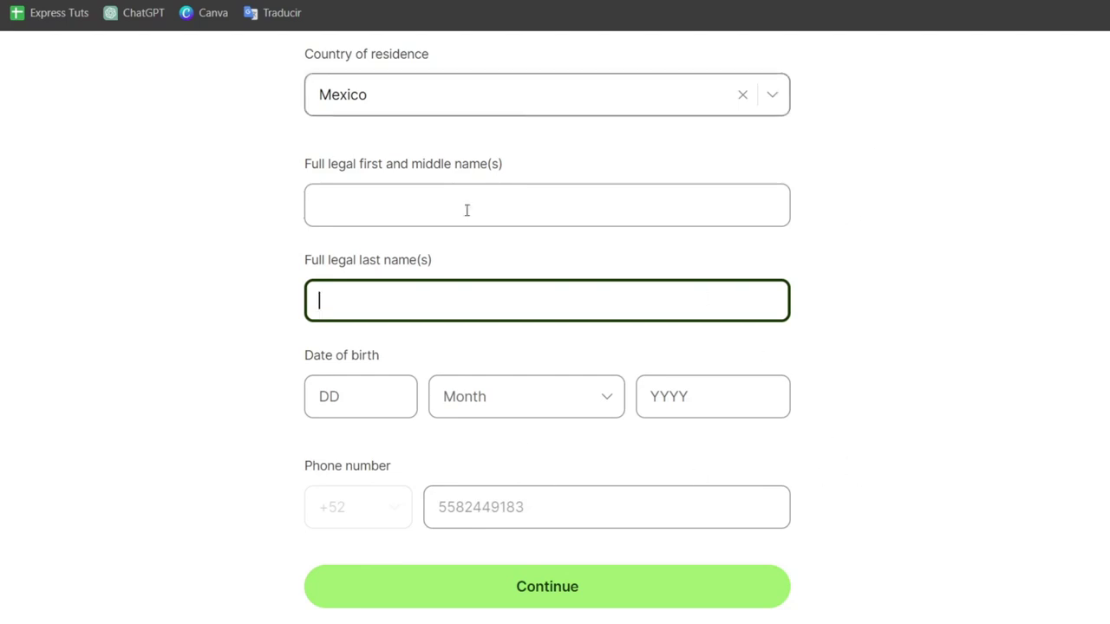
{"action": "left_click", "coordinate": [535, 216]}
{"action": "type", "text": "Os"}
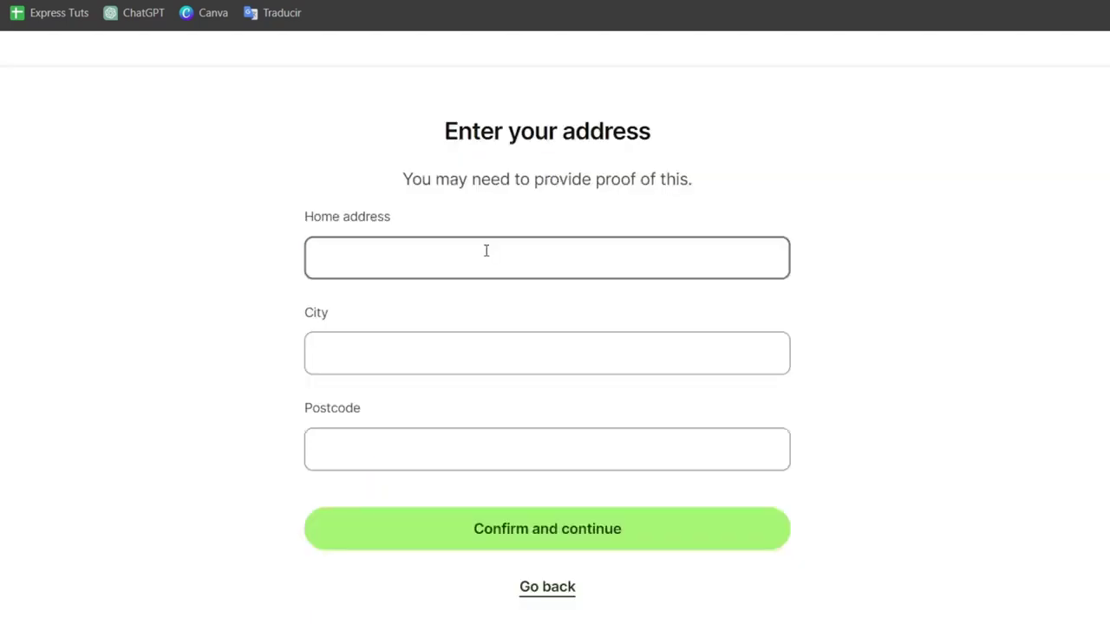
Step: Move through the City and Postcode fields and start typing the home address
{"action": "left_click", "coordinate": [375, 354]}
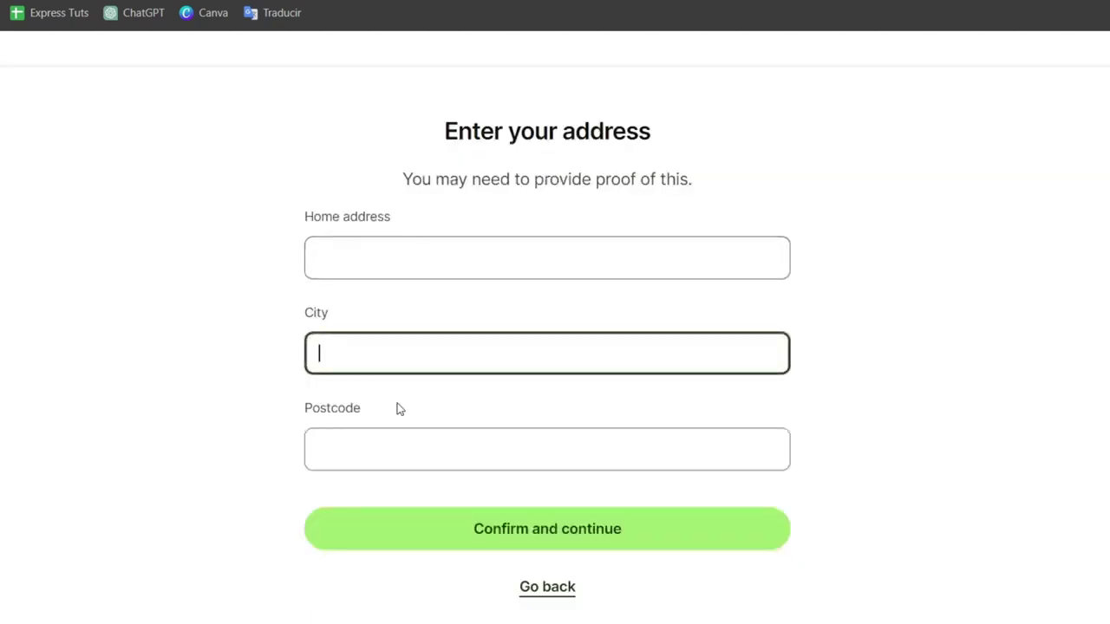
{"action": "left_click", "coordinate": [439, 446]}
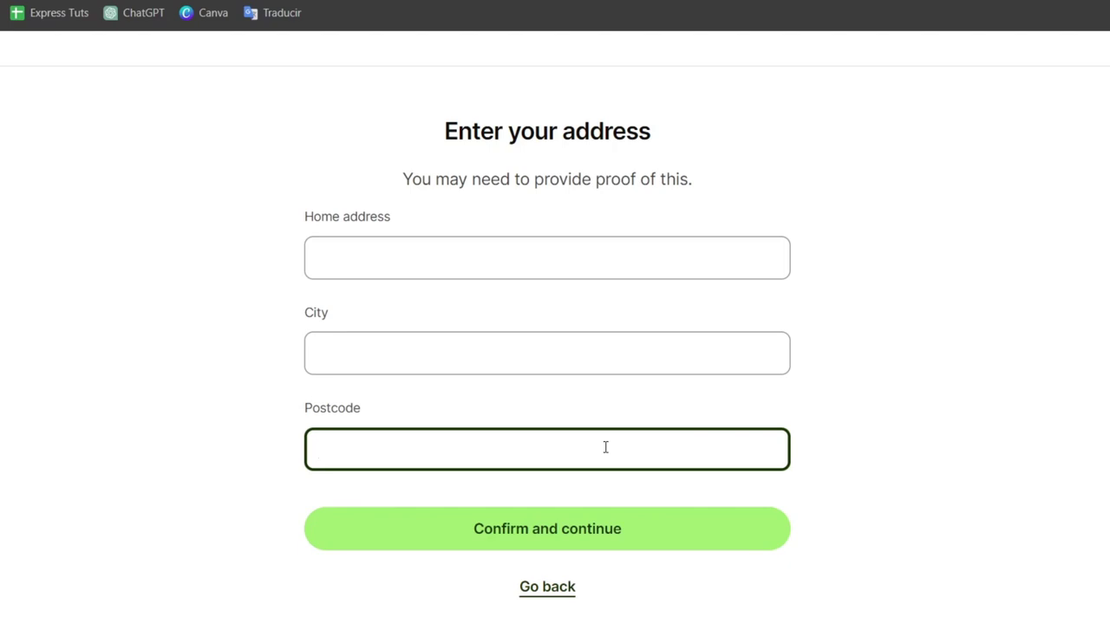
{"action": "left_click", "coordinate": [604, 260]}
{"action": "type", "text": "A"}
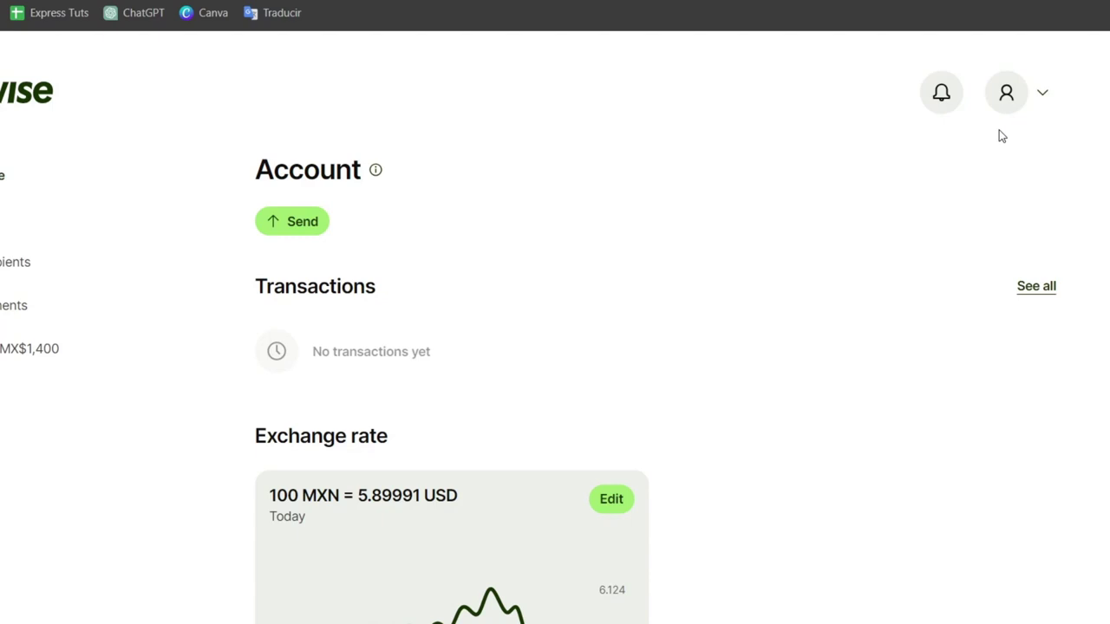
Step: Open and close the account menu, then start a new transfer from the Home dashboard
{"action": "left_click", "coordinate": [1006, 97]}
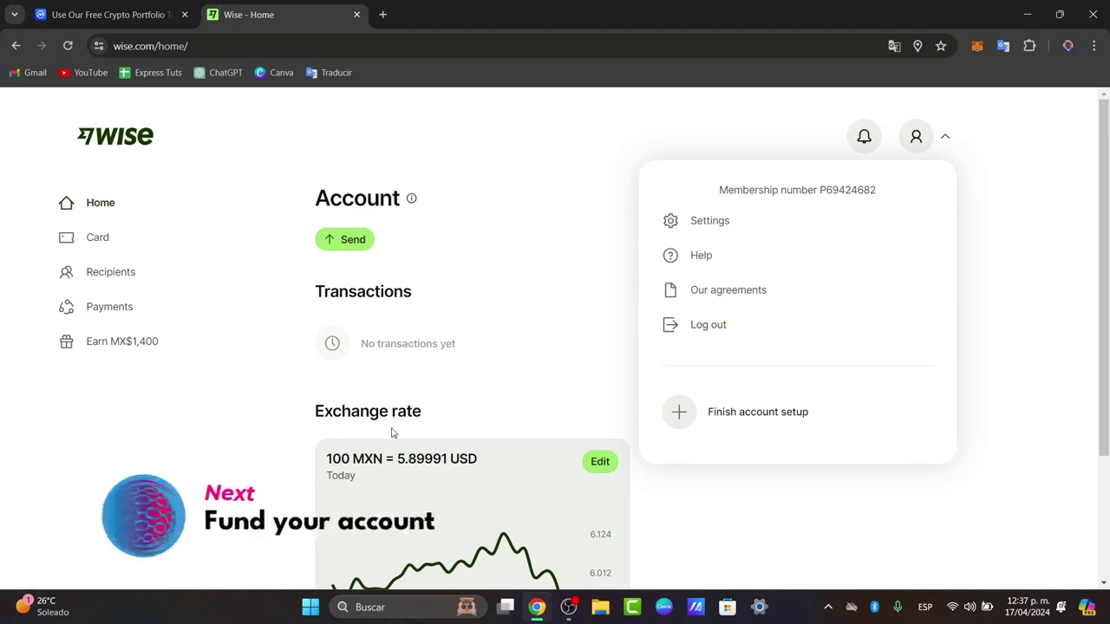
{"action": "left_click", "coordinate": [218, 471]}
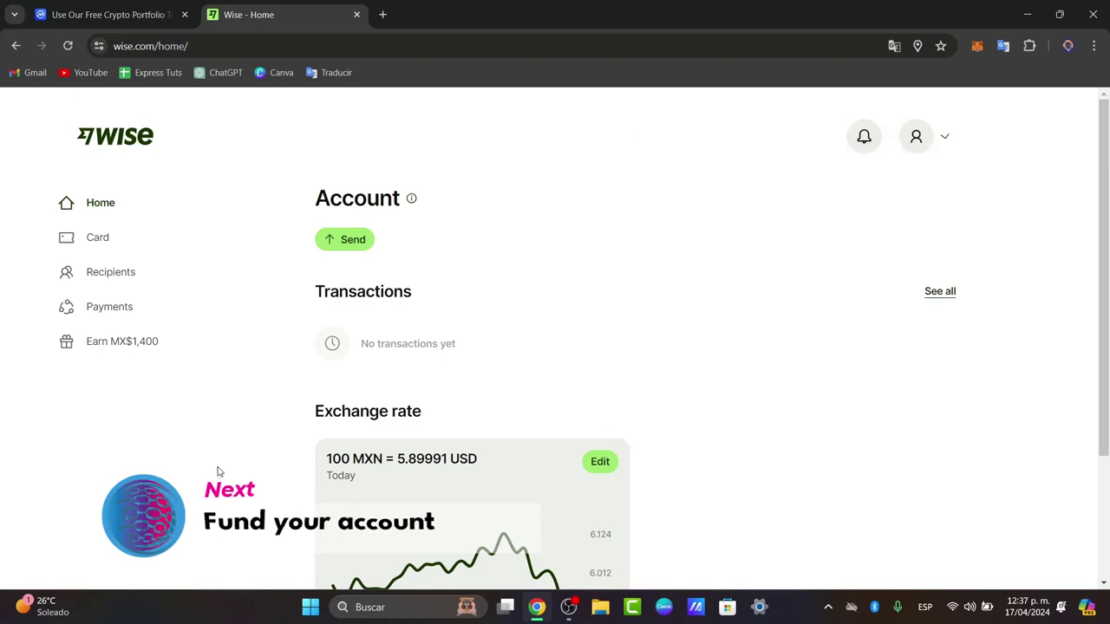
{"action": "left_click", "coordinate": [333, 252]}
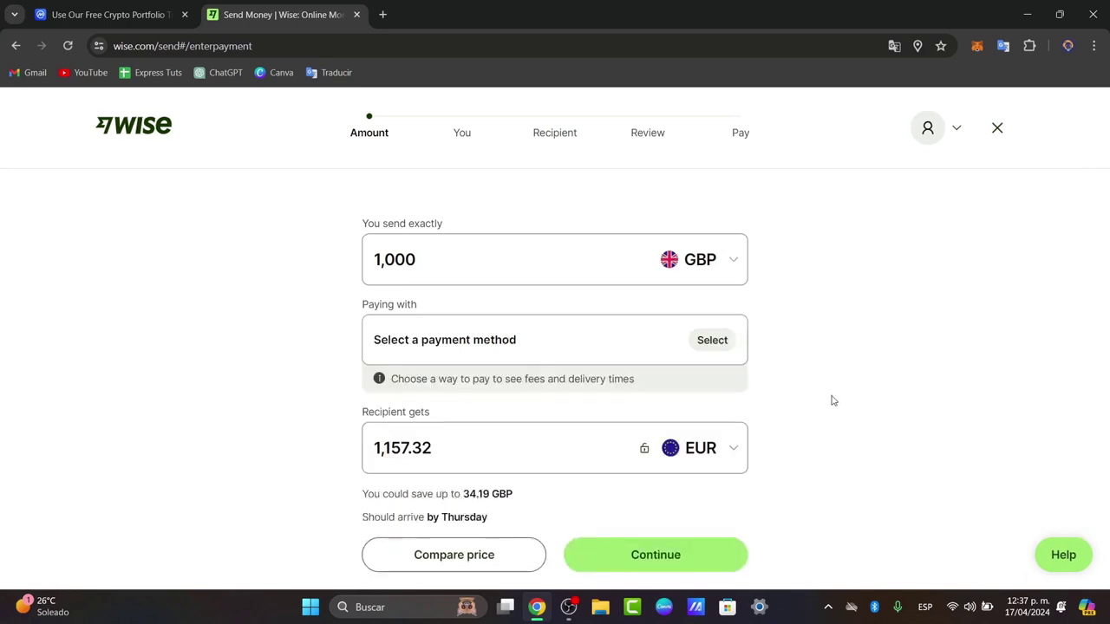
Step: Set the sending currency to USD and choose the Connected bank account (ACH) payment method
{"action": "left_click", "coordinate": [372, 261]}
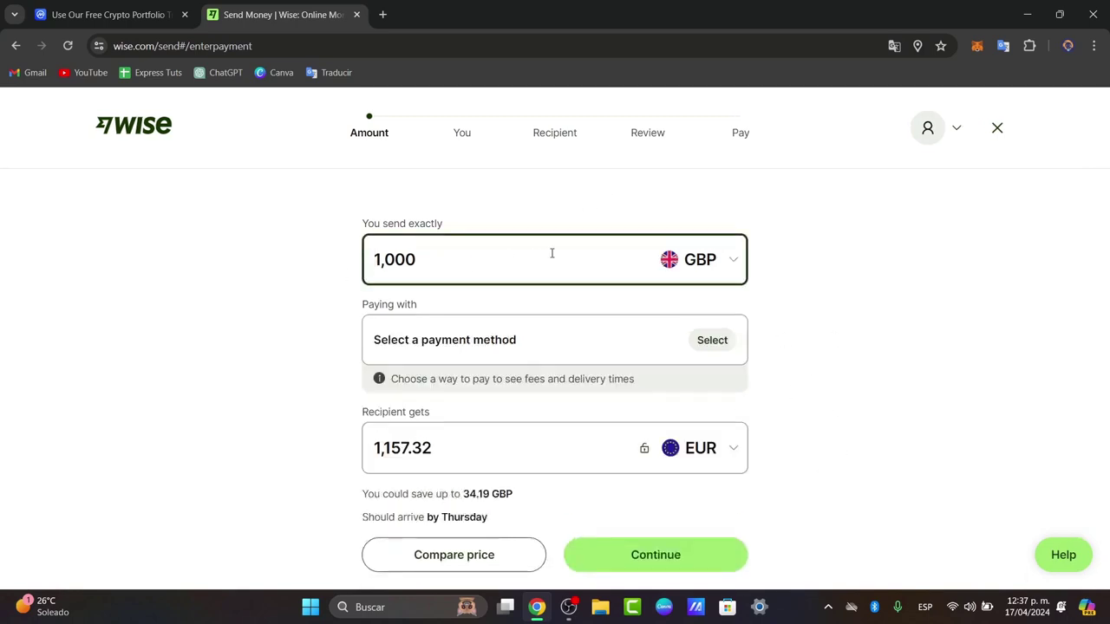
{"action": "left_click", "coordinate": [694, 259]}
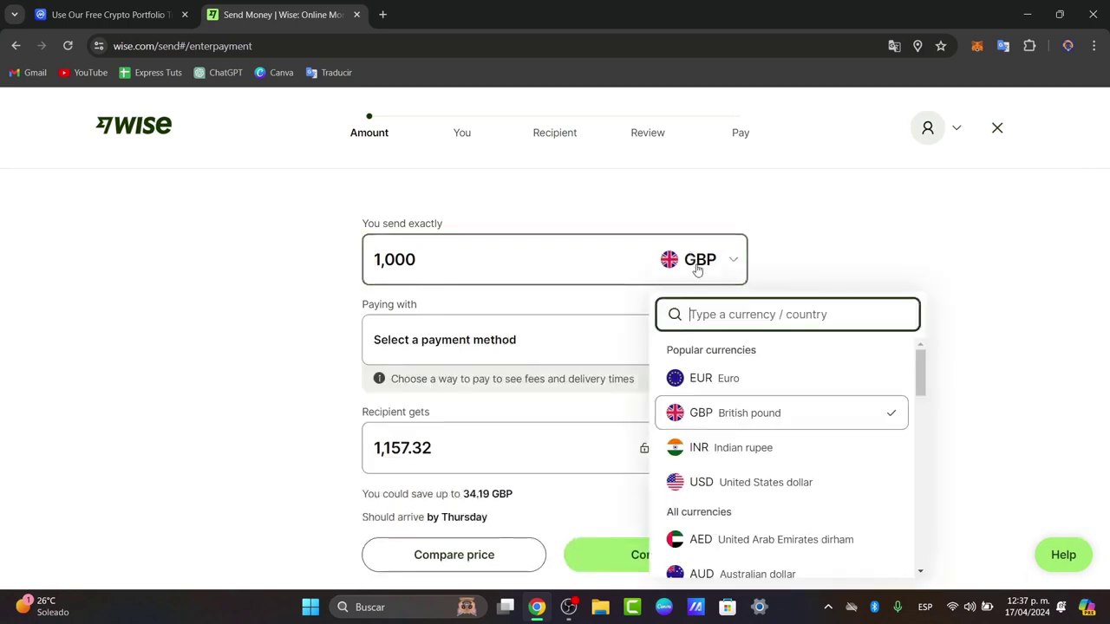
{"action": "left_click", "coordinate": [805, 480]}
{"action": "left_click", "coordinate": [477, 354]}
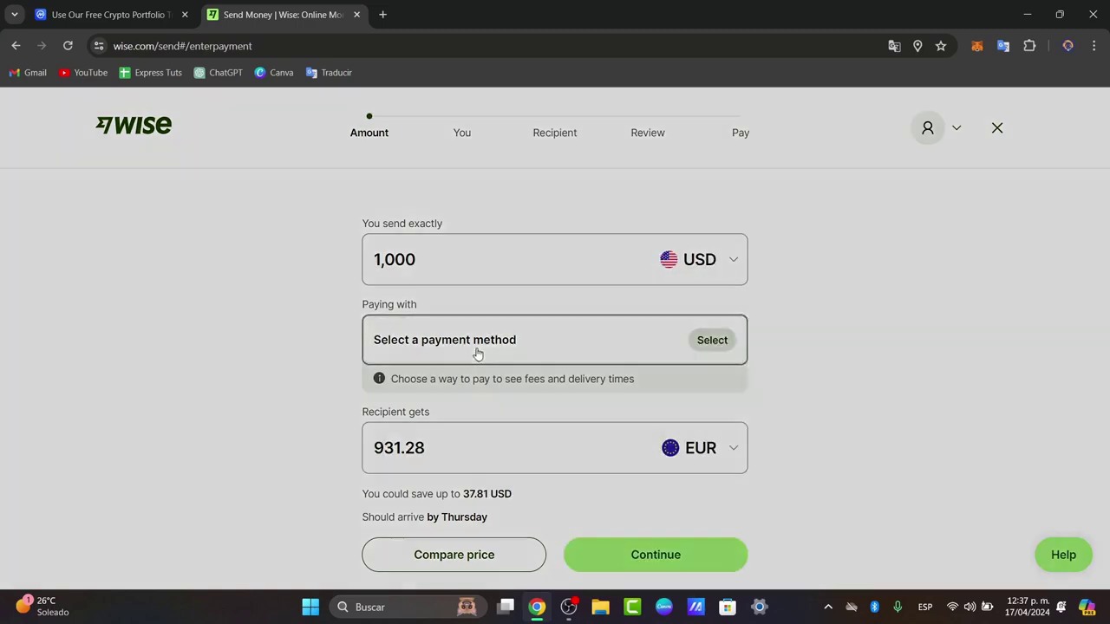
{"action": "scroll", "coordinate": [632, 367], "scroll_direction": "down", "scroll_amount": 3}
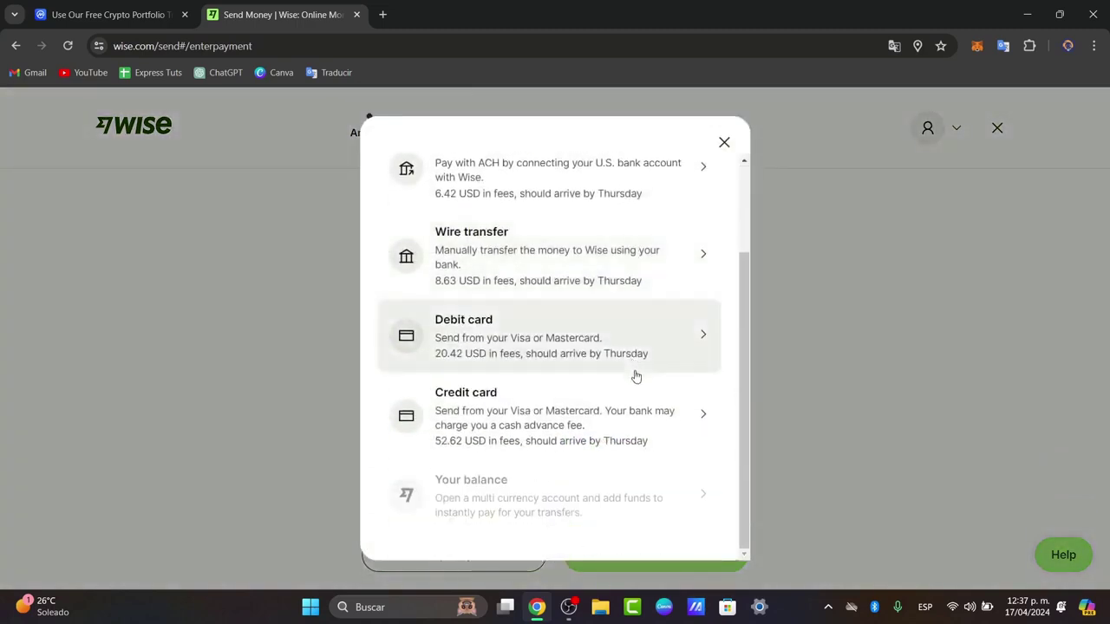
{"action": "left_click", "coordinate": [724, 142]}
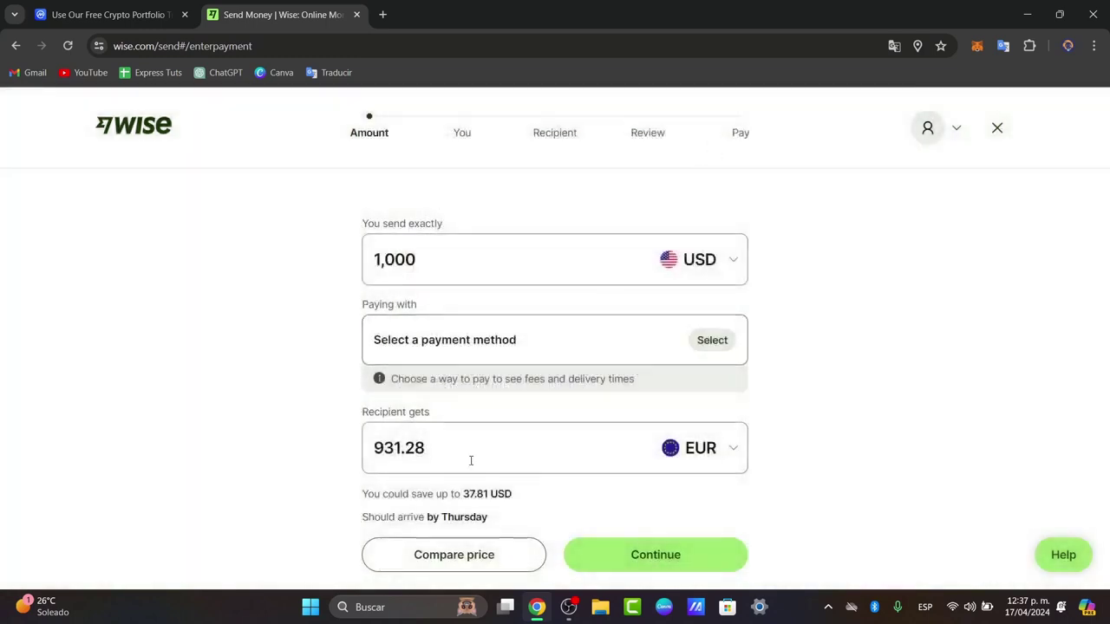
Step: Make the recipient receive GBP and continue to the personal details step
{"action": "left_click", "coordinate": [471, 460]}
{"action": "left_click", "coordinate": [724, 449]}
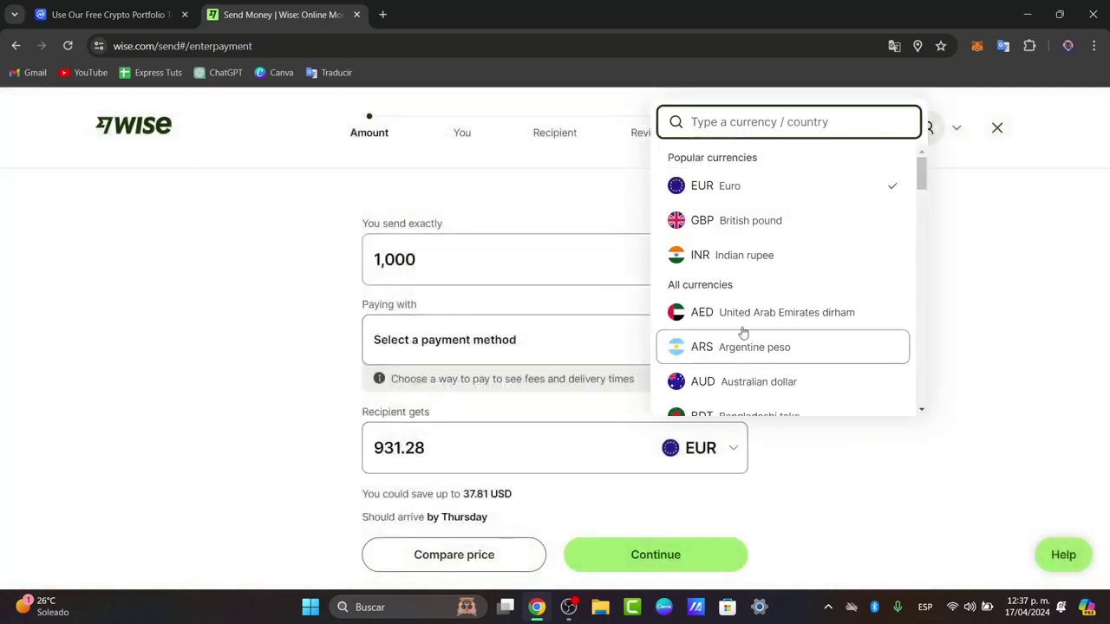
{"action": "left_click", "coordinate": [768, 218]}
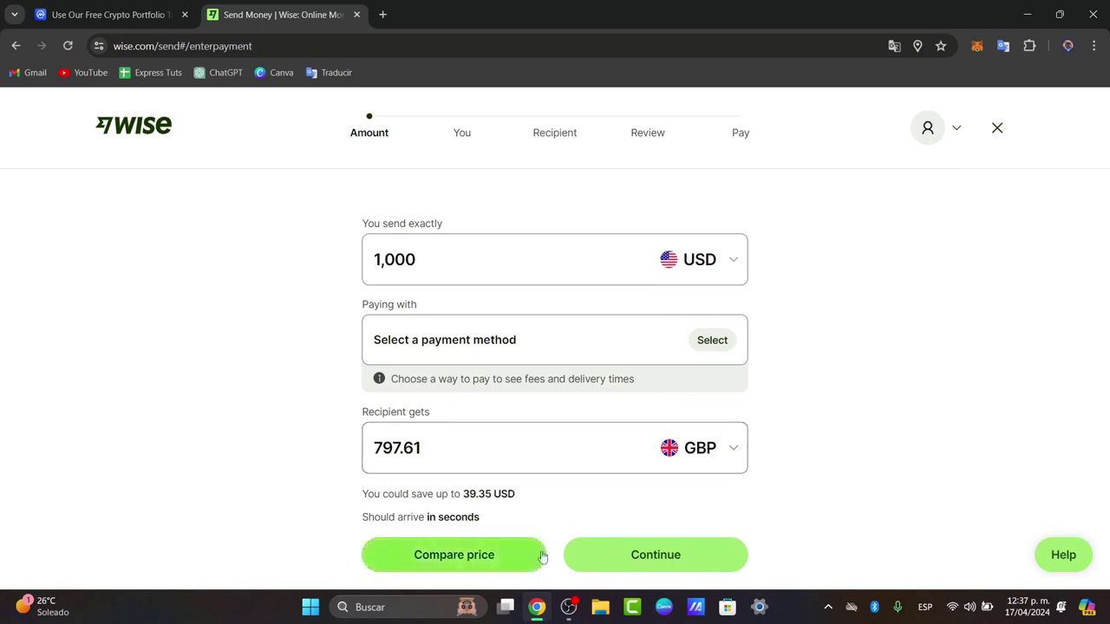
{"action": "left_click", "coordinate": [698, 559]}
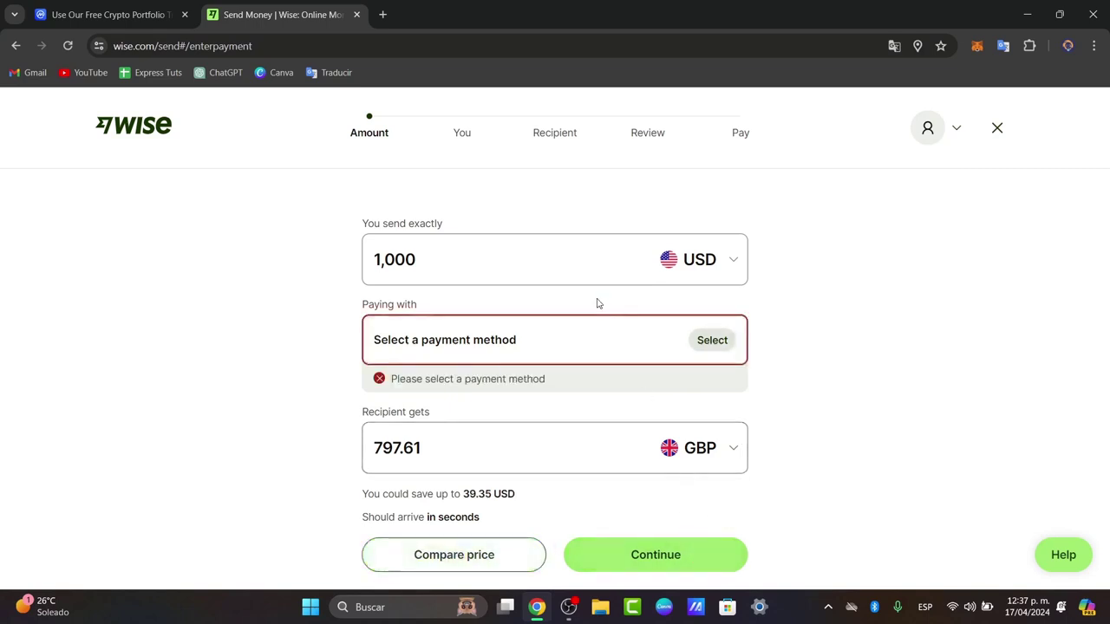
{"action": "scroll", "coordinate": [711, 373], "scroll_direction": "down", "scroll_amount": 2}
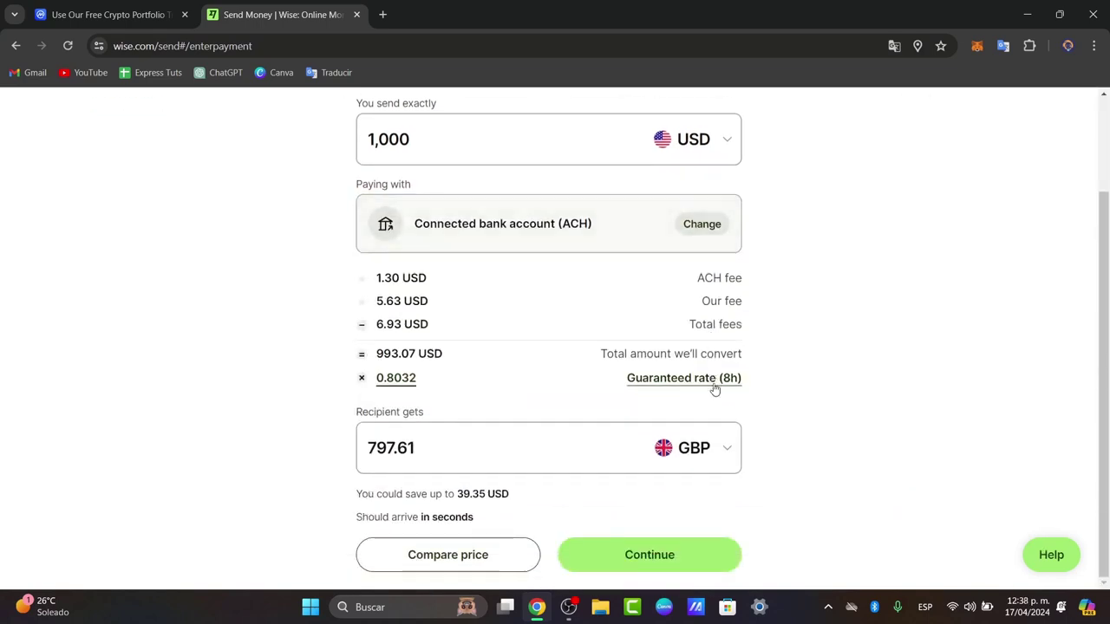
{"action": "left_click", "coordinate": [699, 555]}
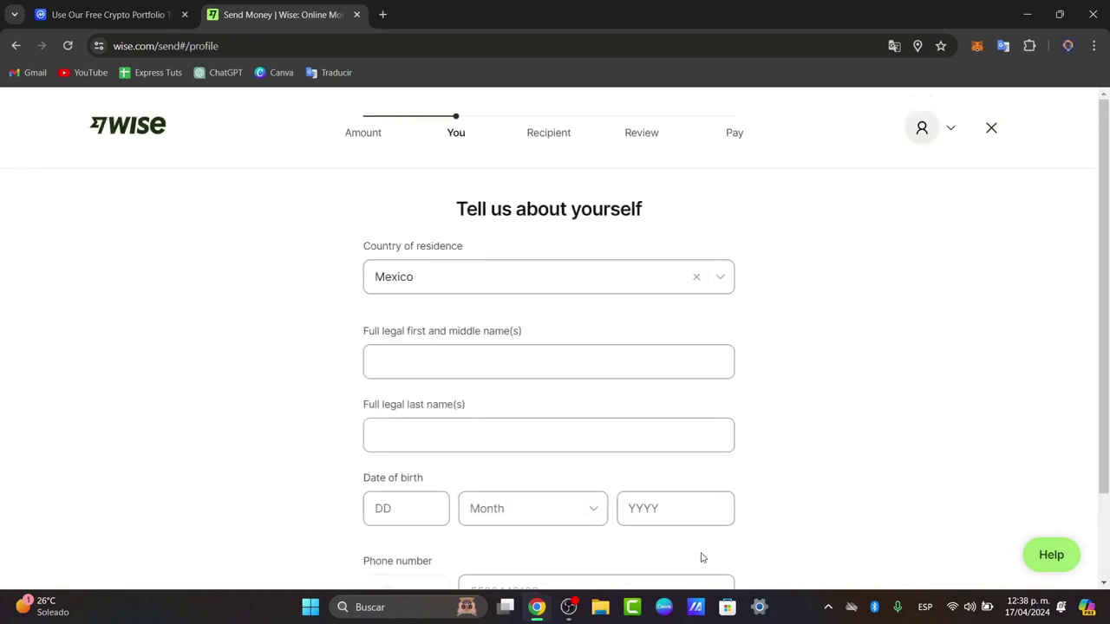
{"action": "scroll", "coordinate": [618, 509], "scroll_direction": "down", "scroll_amount": 1}
{"action": "scroll", "coordinate": [619, 508], "scroll_direction": "up", "scroll_amount": 1}
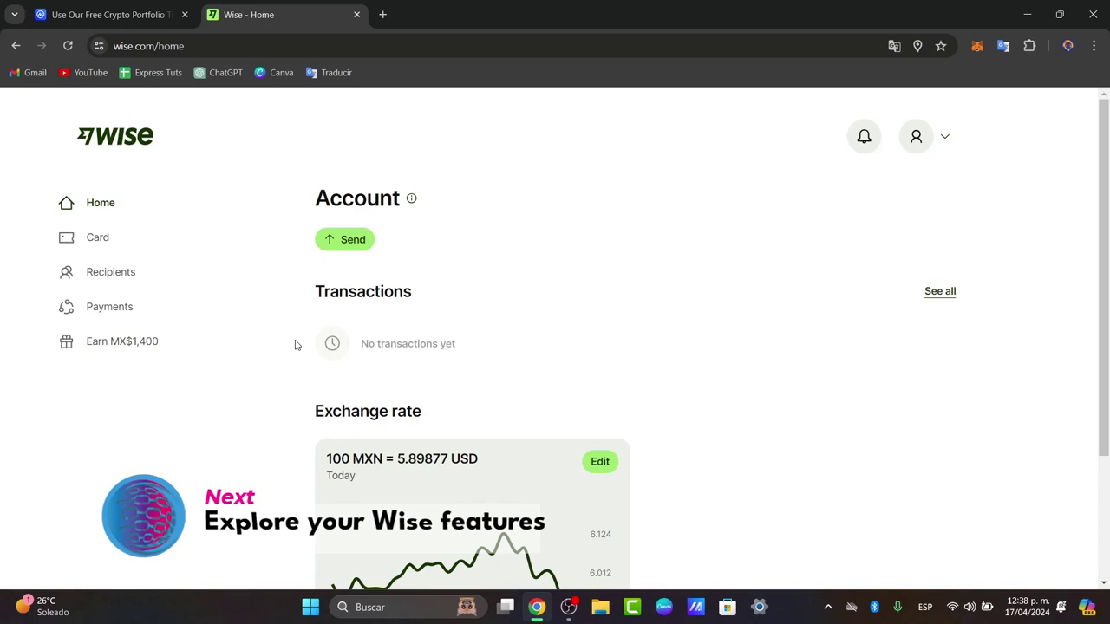
Step: Scroll the Home dashboard and the Cards page with its debit card offer
{"action": "scroll", "coordinate": [667, 391], "scroll_direction": "down", "scroll_amount": 2}
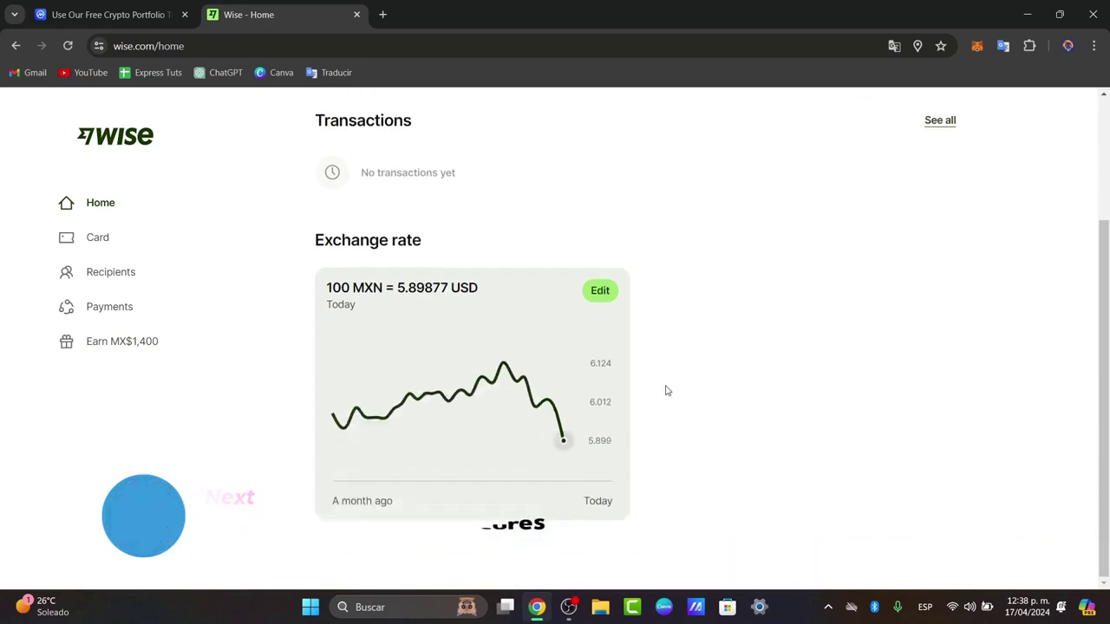
{"action": "scroll", "coordinate": [667, 391], "scroll_direction": "up", "scroll_amount": 2}
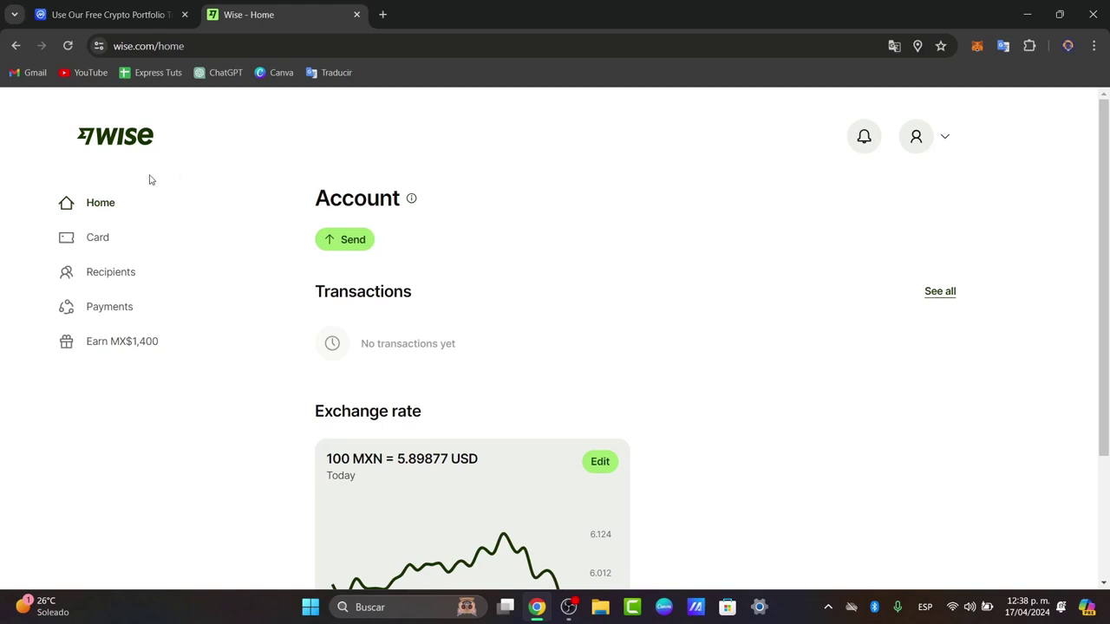
{"action": "scroll", "coordinate": [705, 232], "scroll_direction": "down", "scroll_amount": 2}
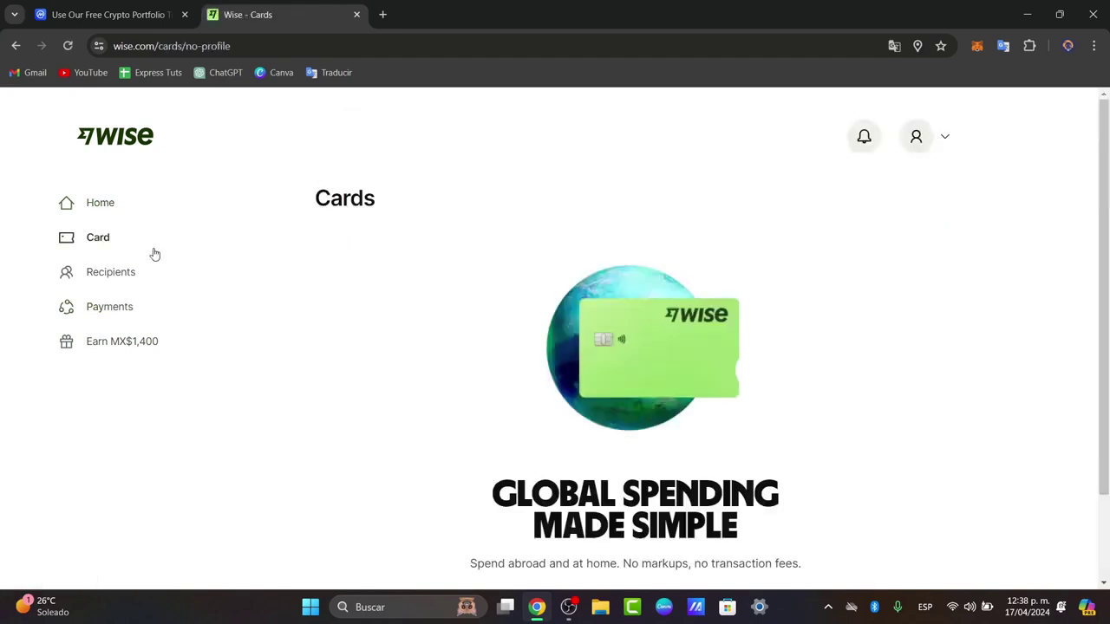
{"action": "scroll", "coordinate": [830, 385], "scroll_direction": "down", "scroll_amount": 2}
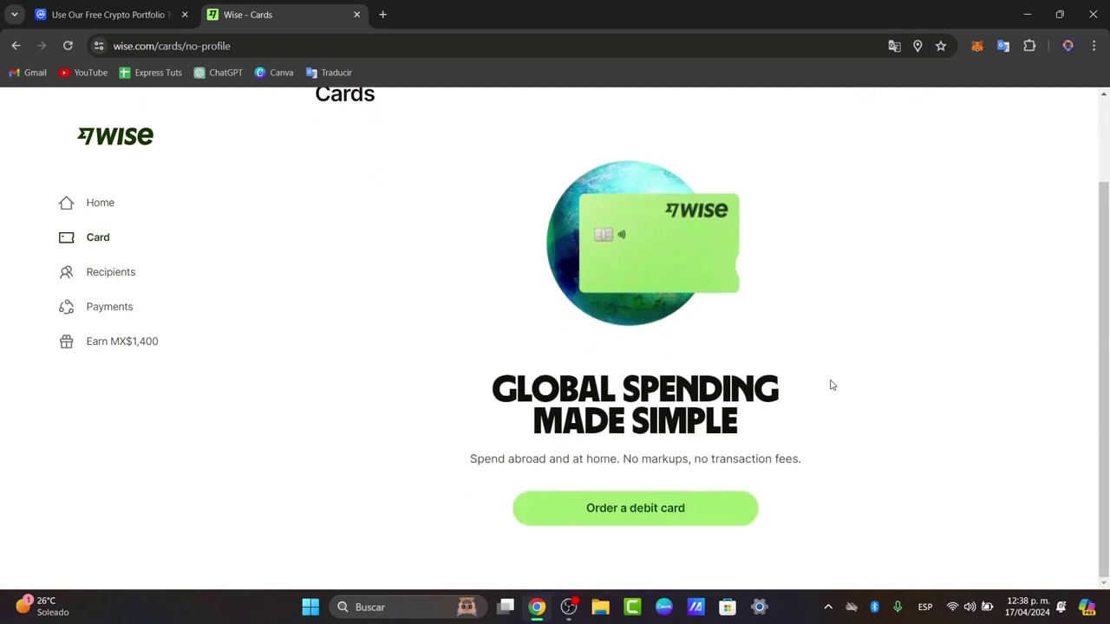
{"action": "scroll", "coordinate": [830, 384], "scroll_direction": "up", "scroll_amount": 2}
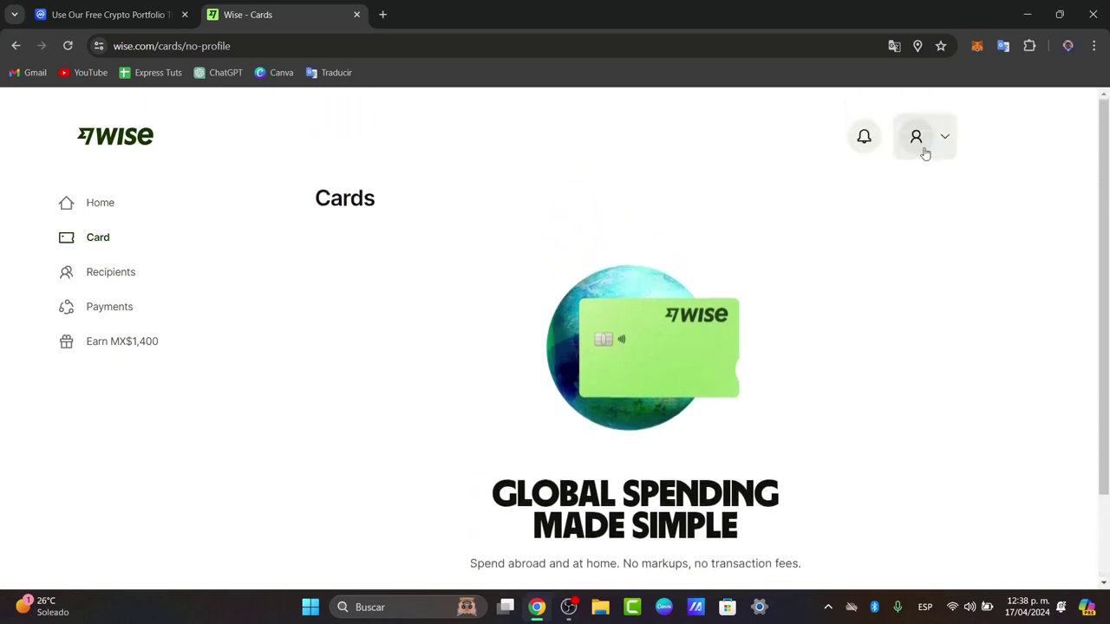